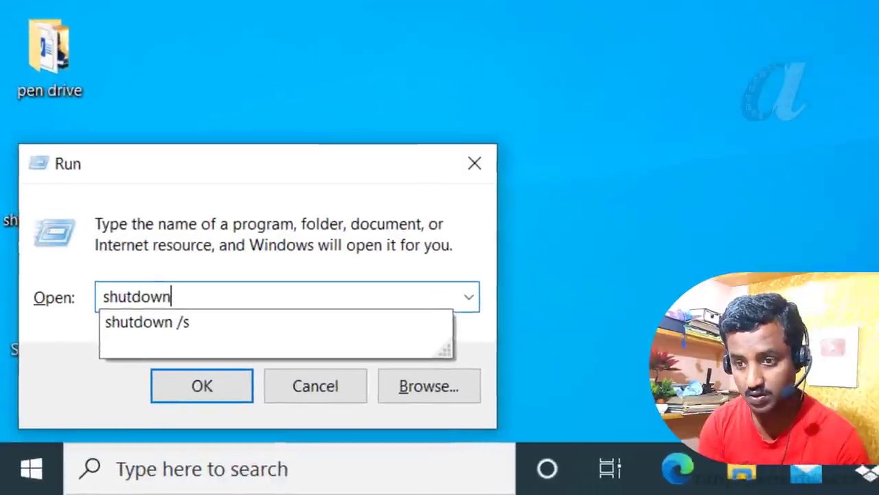
Complete the Run command as shutdown /s and execute it
type("/s")
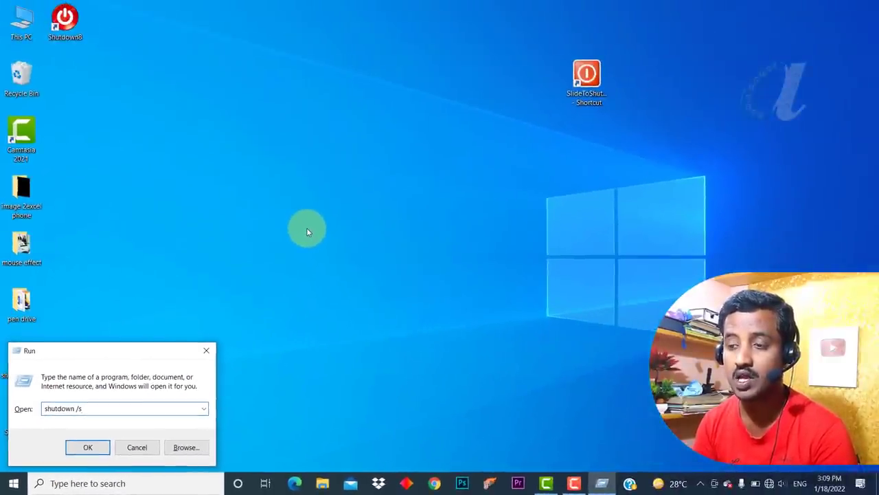
key("Return")
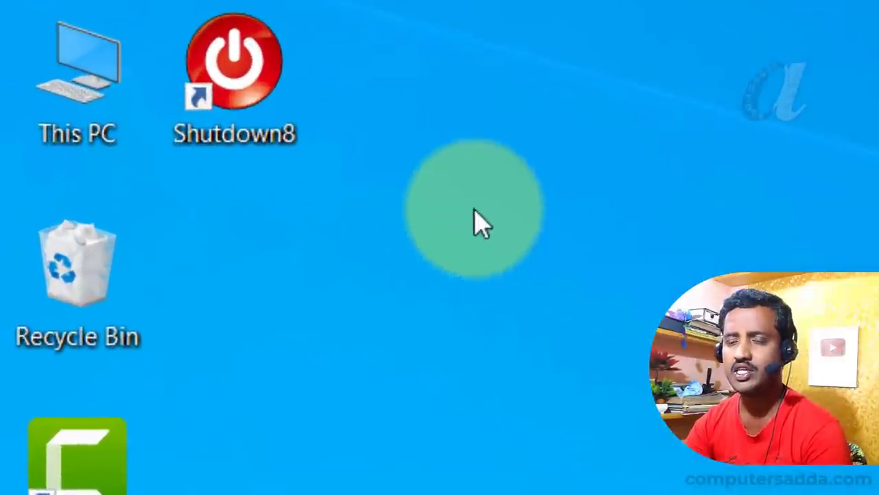
Open the Shutdown8 desktop shortcut, view its timed shutdown options, and dismiss them without choosing one
double_click(146, 41)
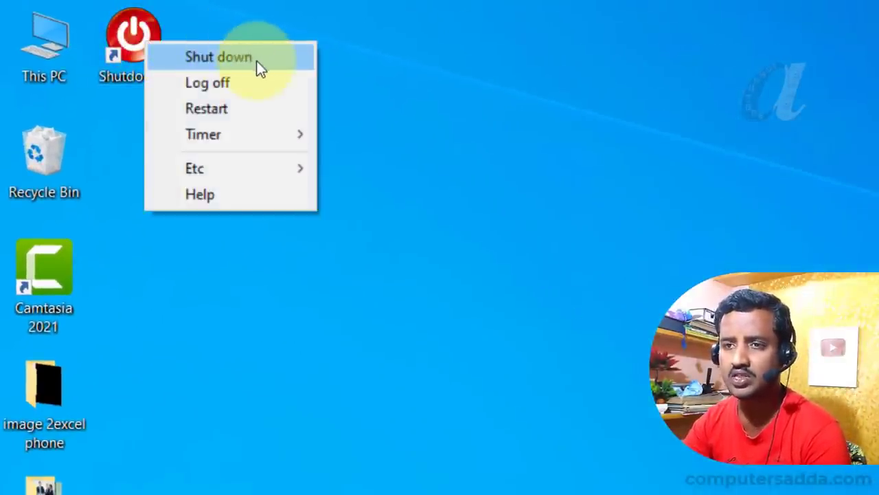
mouse_move(308, 136)
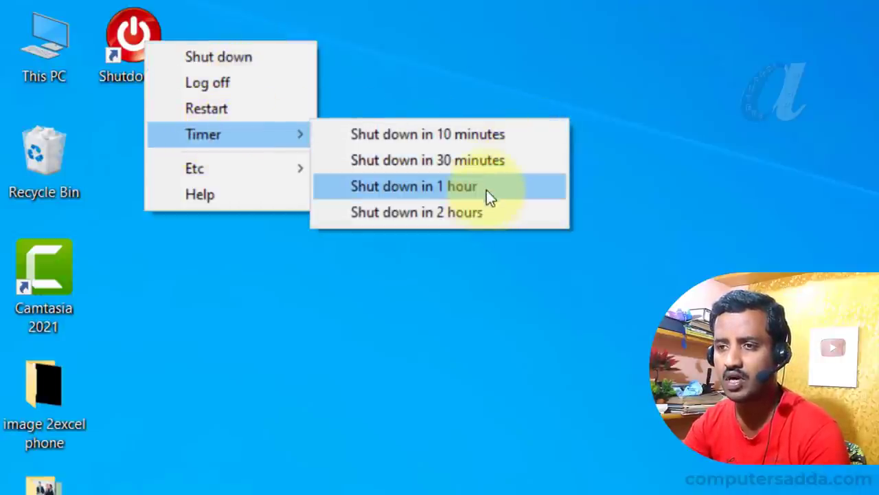
left_click(762, 192)
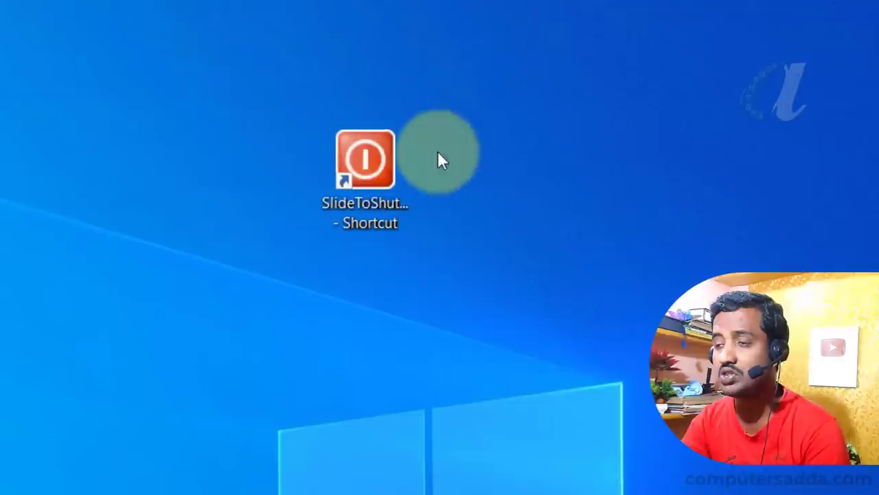
Launch the existing SlideToShutDown desktop shortcut to preview the slide screen, and dismiss it without shutting down
double_click(373, 159)
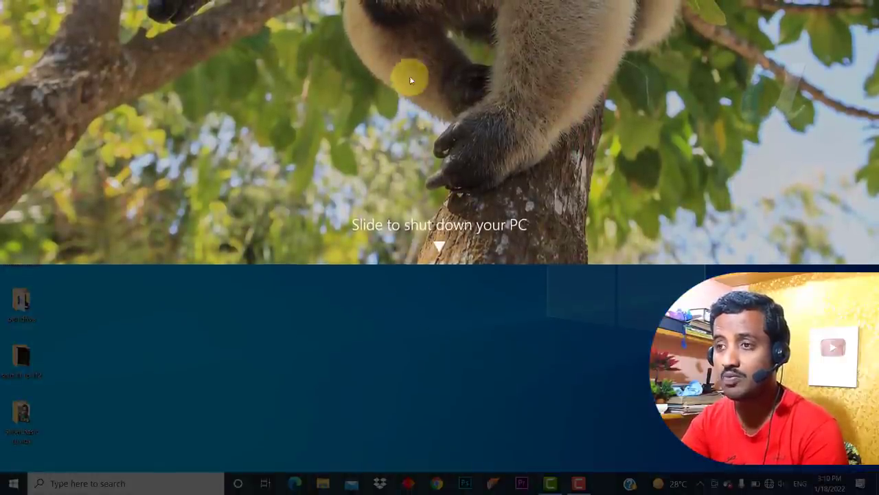
left_click(410, 354)
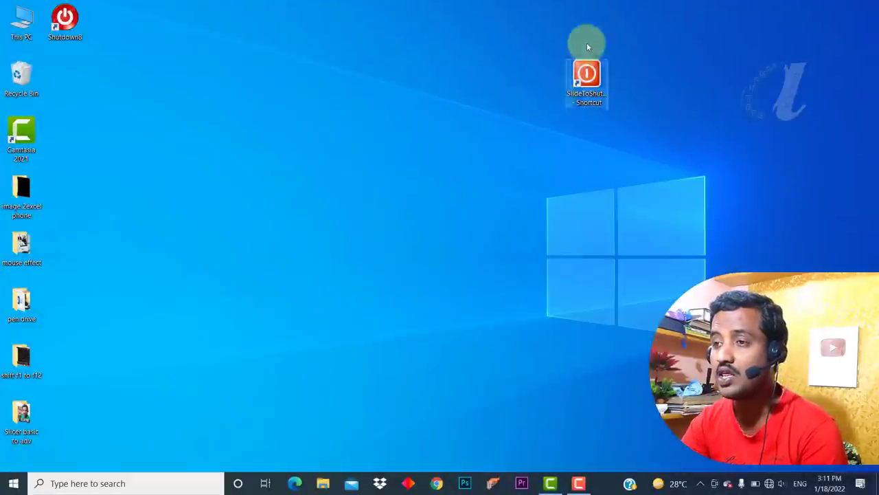
Open the System32 folder inside the Windows folder on the C: drive in File Explorer
left_click(29, 36)
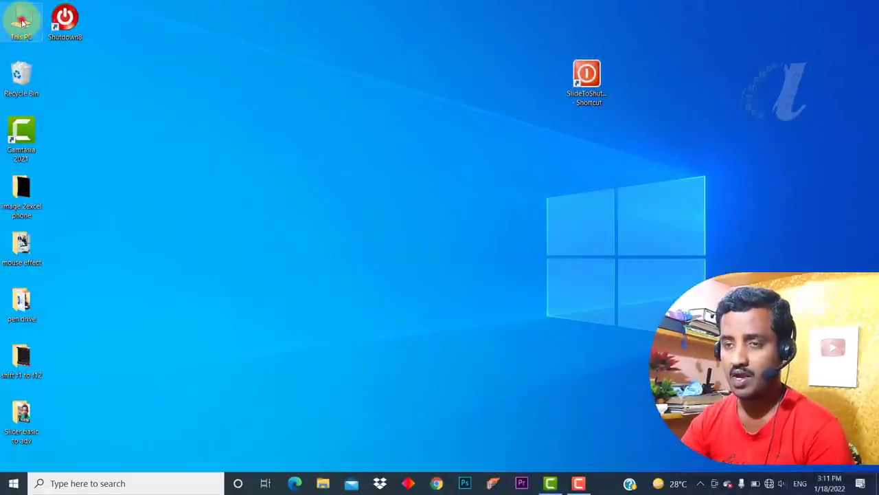
double_click(22, 21)
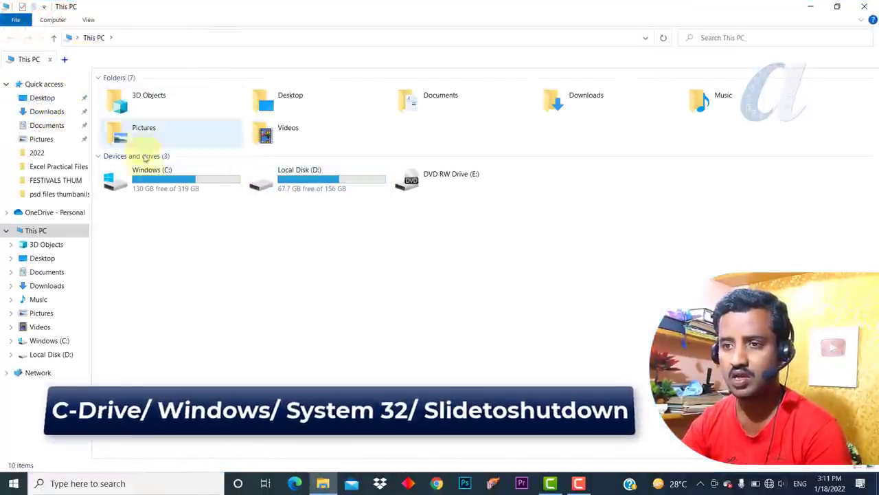
double_click(155, 178)
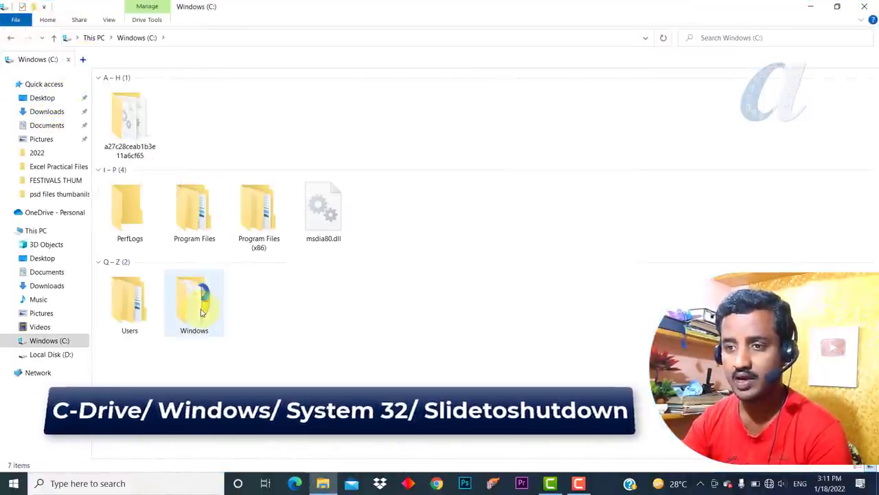
double_click(201, 313)
scroll(218, 281, "down", 4)
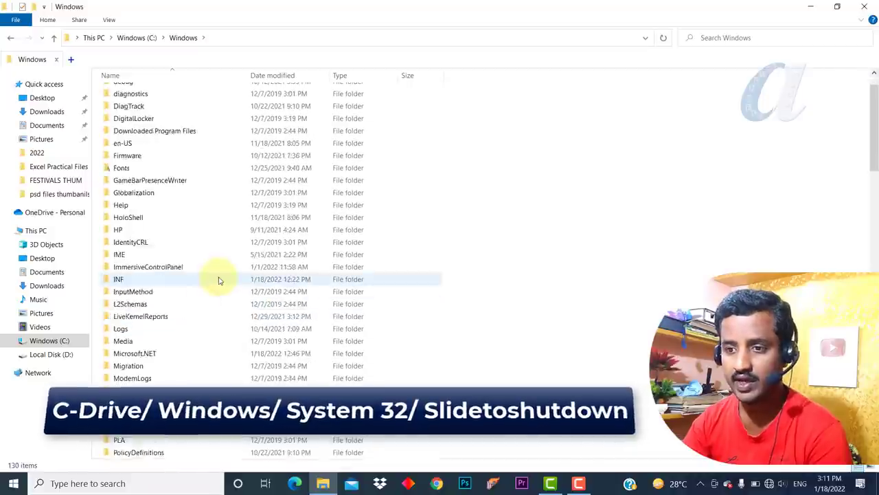
scroll(218, 280, "down", 9)
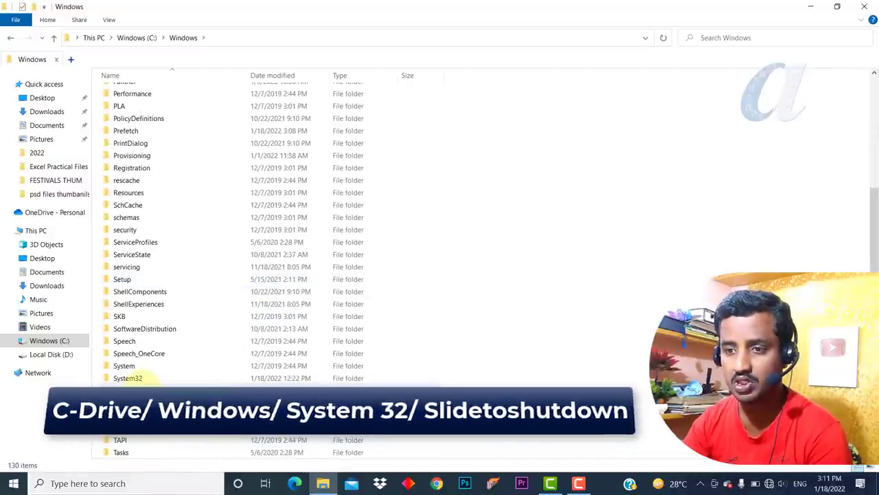
double_click(131, 377)
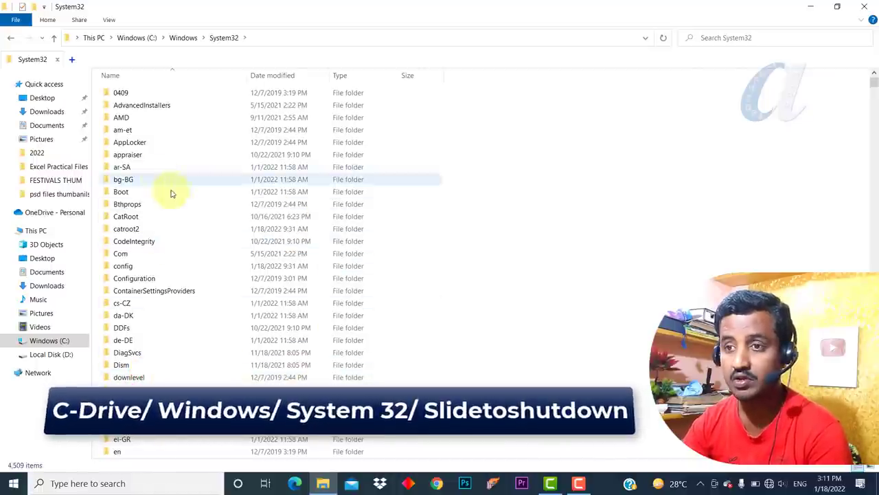
Search the System32 folder for "slideto"
scroll(211, 277, "down", 20)
scroll(213, 274, "down", 20)
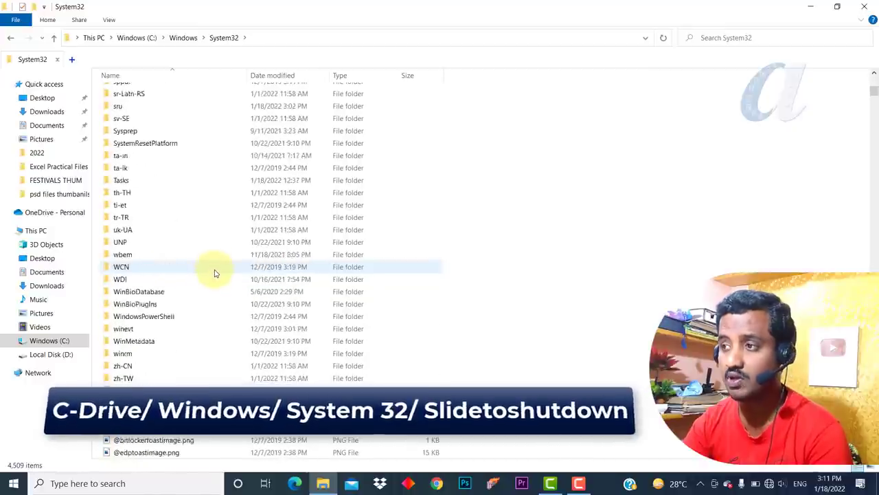
left_click(730, 36)
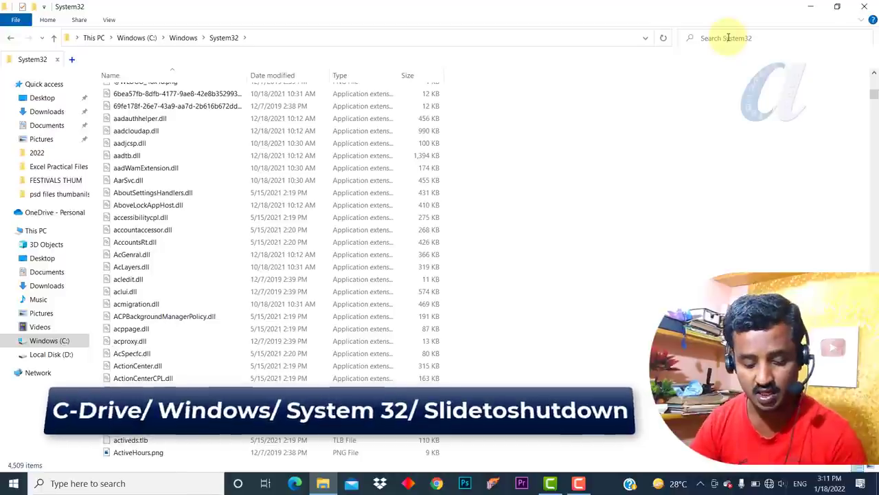
type("slideto")
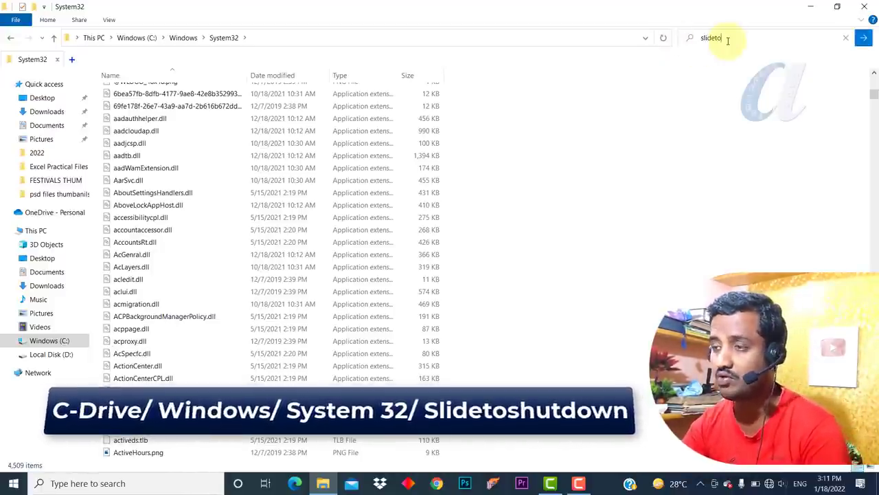
left_click(866, 38)
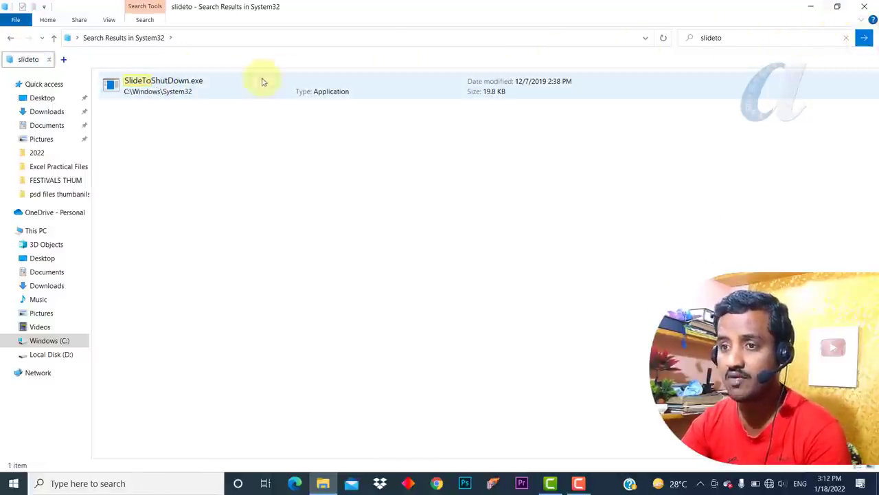
Create a desktop shortcut to SlideToShutDown.exe and move it to an empty area beside the existing SlideToShutDown shortcut
left_click(171, 94)
right_click(172, 93)
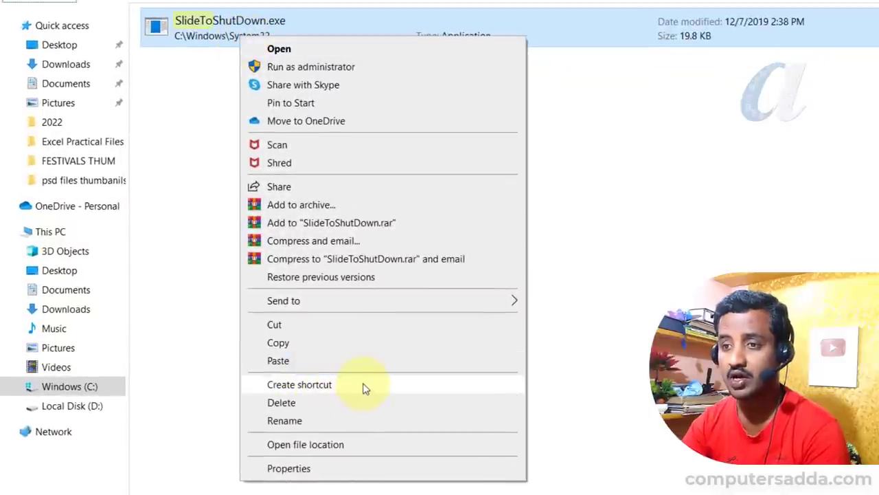
left_click(364, 386)
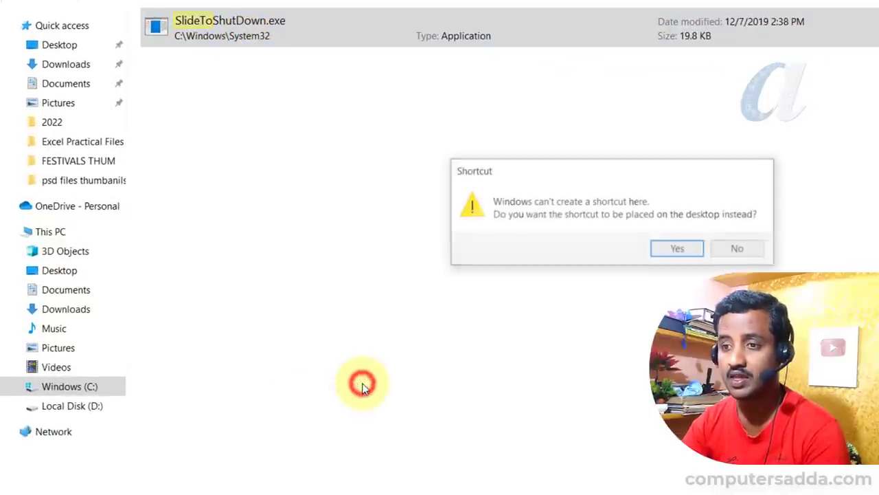
left_click(679, 249)
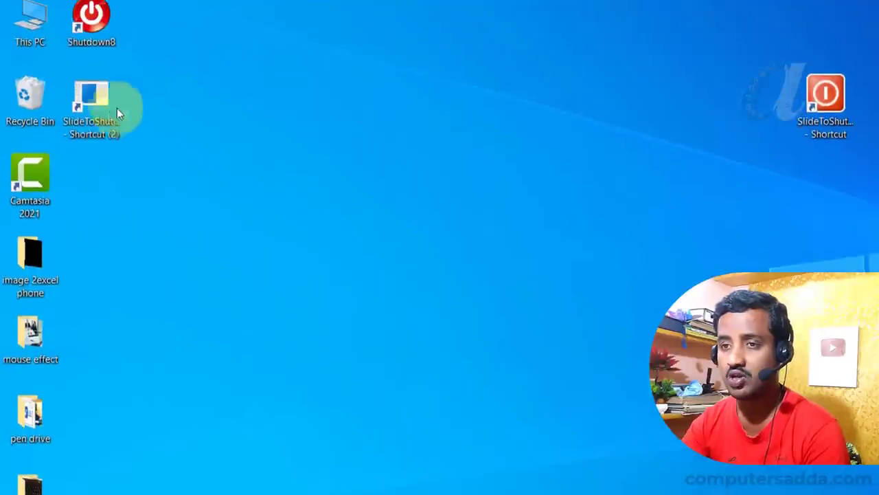
left_click_drag(355, 141, 527, 107)
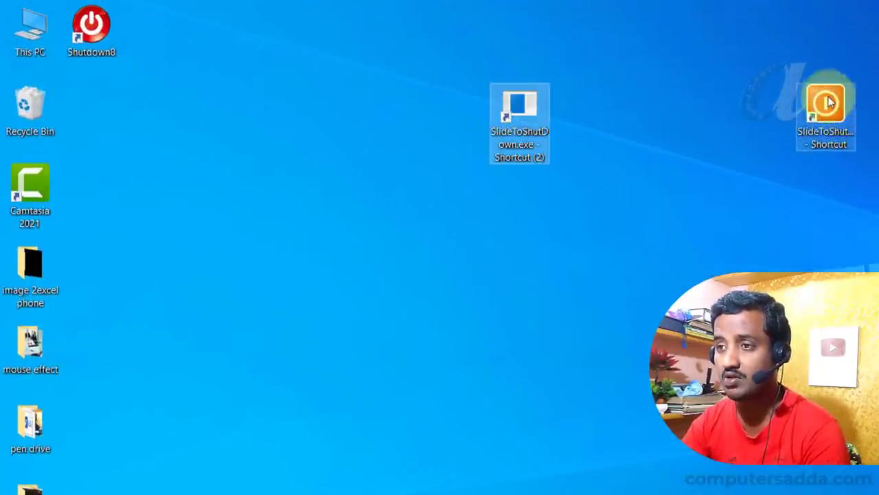
Change the new SlideToShutDown shortcut's icon to the red power symbol from the SHELL32 icons and apply the change
right_click(516, 106)
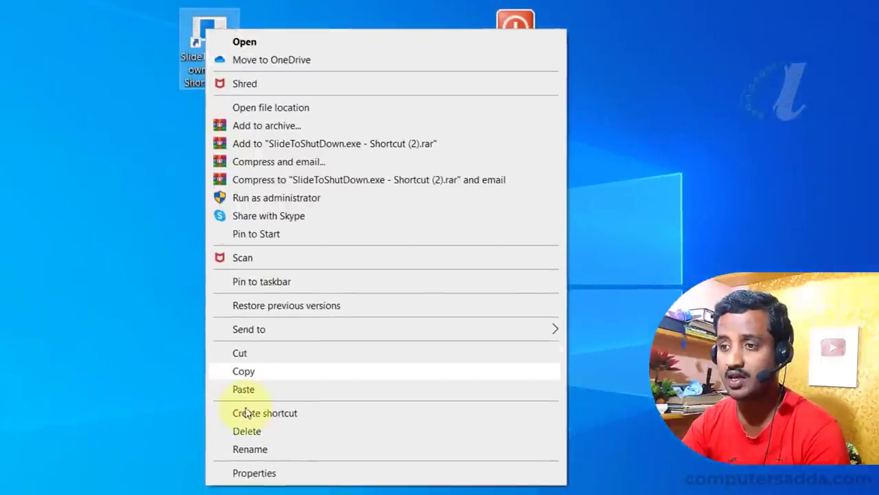
left_click(251, 473)
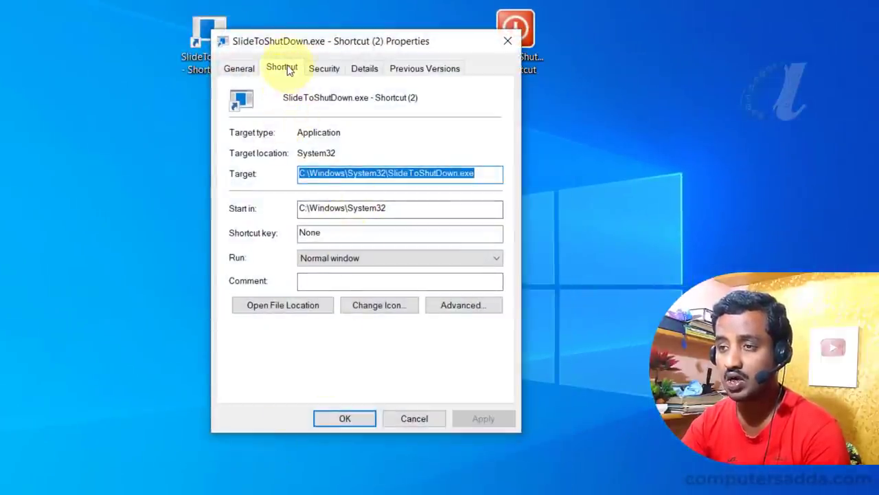
left_click(387, 312)
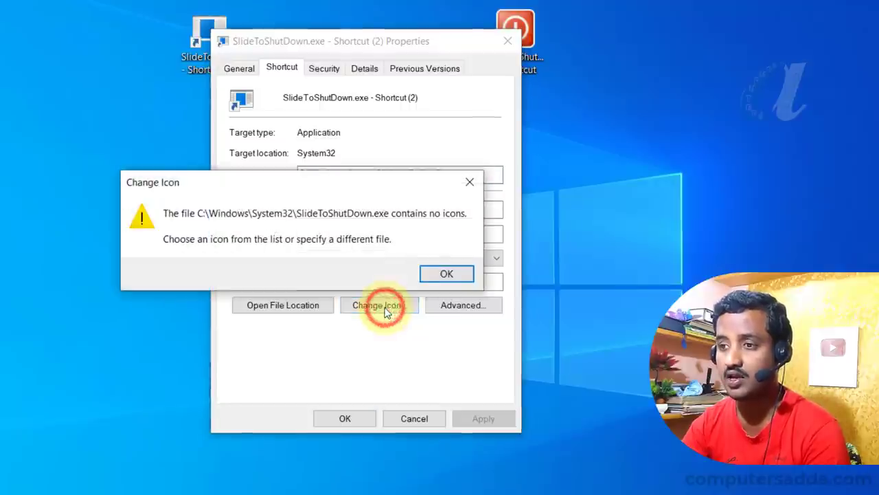
left_click(447, 274)
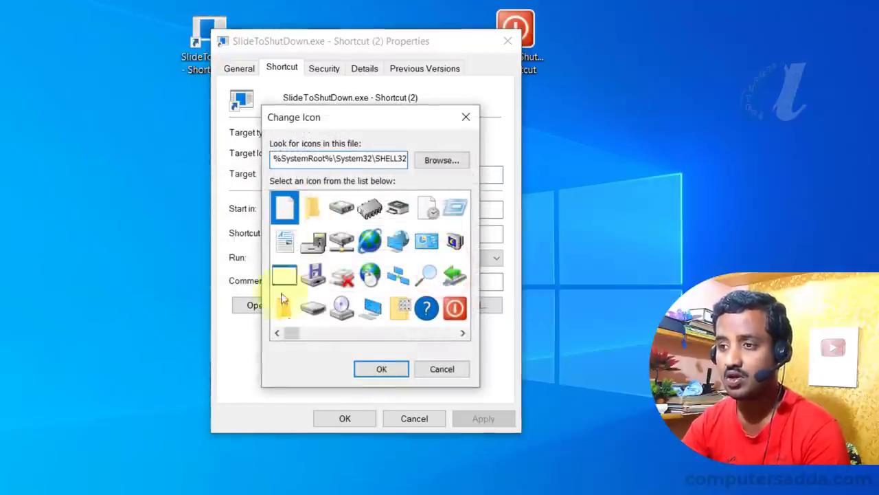
mouse_move(296, 333)
left_mouse_down()
mouse_move(312, 334)
mouse_move(277, 337)
mouse_move(314, 335)
mouse_move(289, 335)
left_mouse_up()
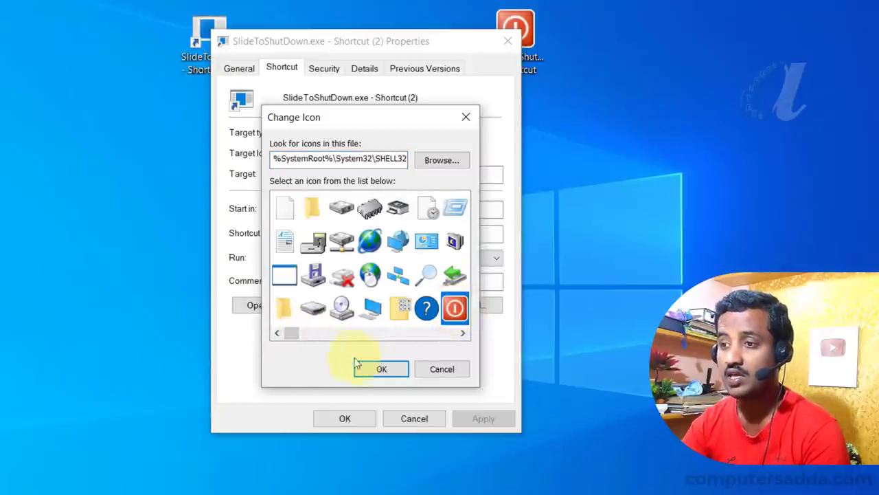
left_click(379, 369)
left_click(474, 419)
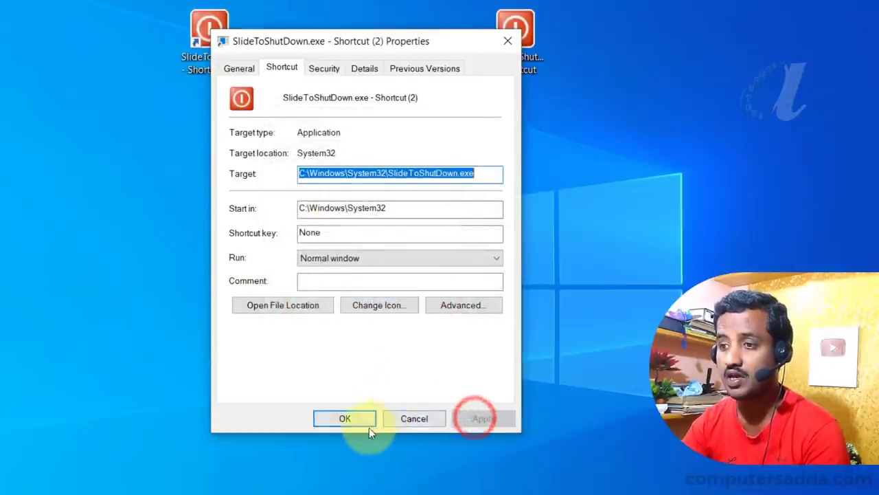
left_click(351, 419)
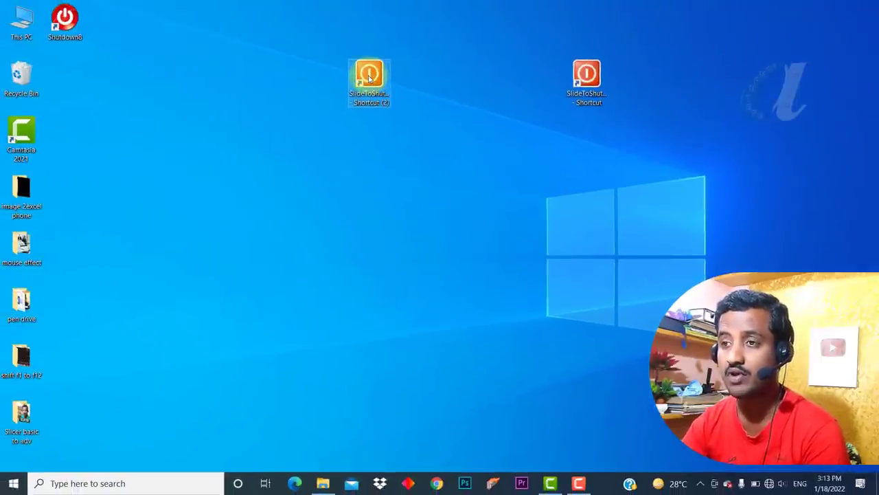
Test the new SlideToShutDown shortcut with the red power icon, and dismiss the slide screen without shutting down
double_click(369, 78)
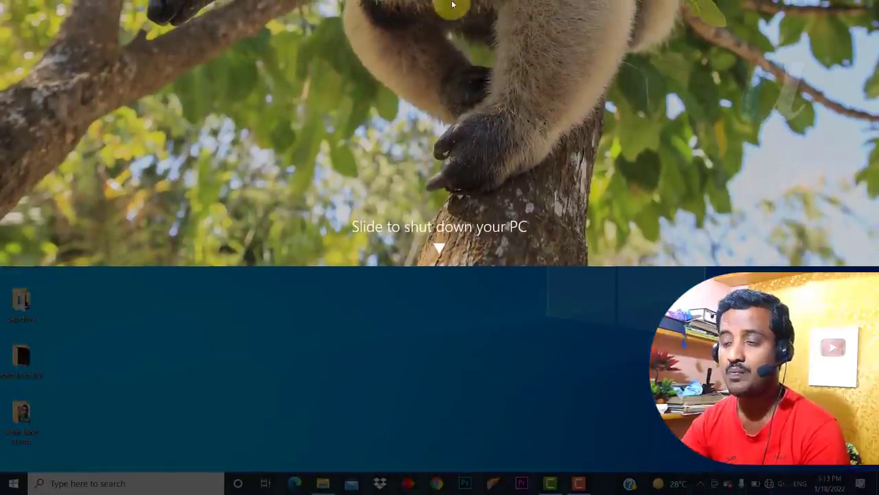
left_click(432, 335)
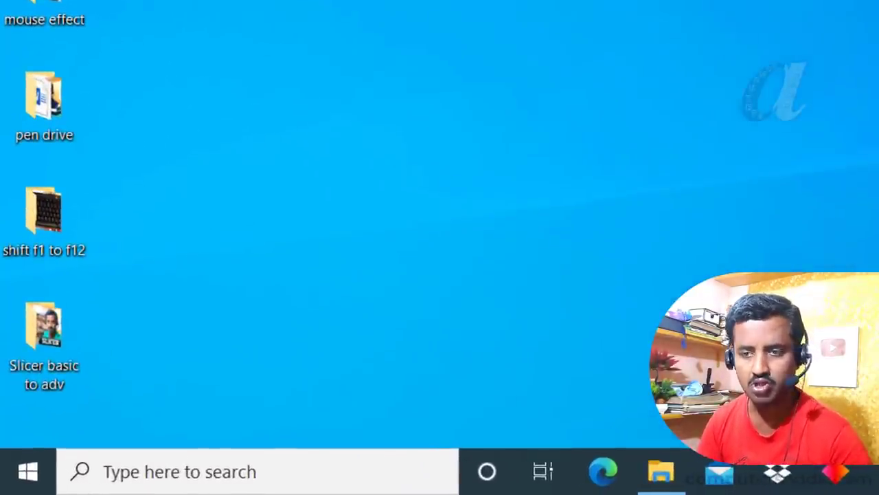
Open Command Prompt with the Run command cmd and execute slidetoshutdown in it
key("super+r")
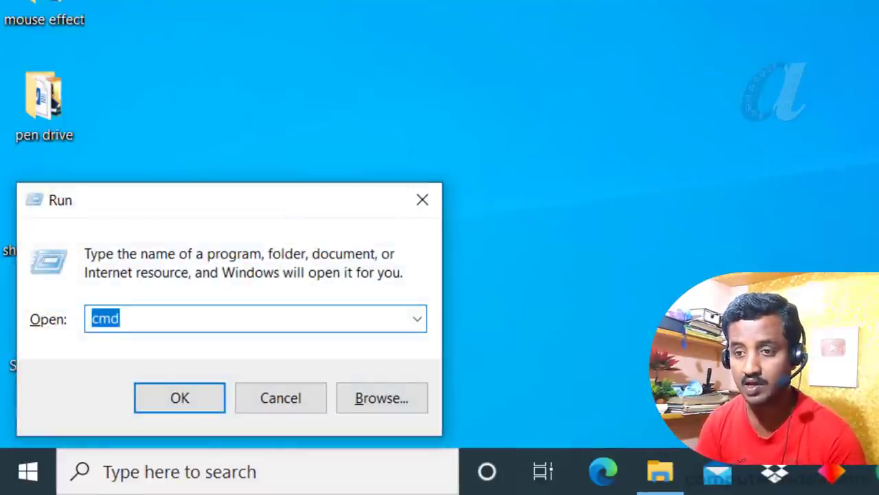
key("Return")
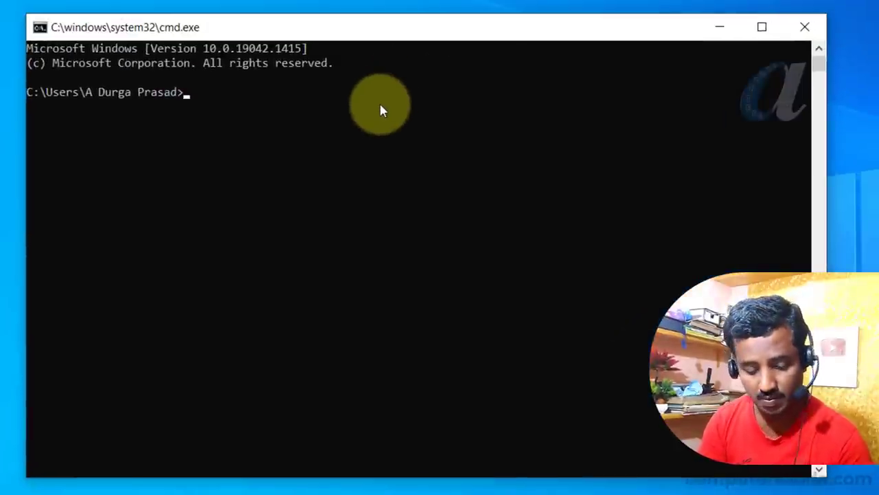
type("slidetos")
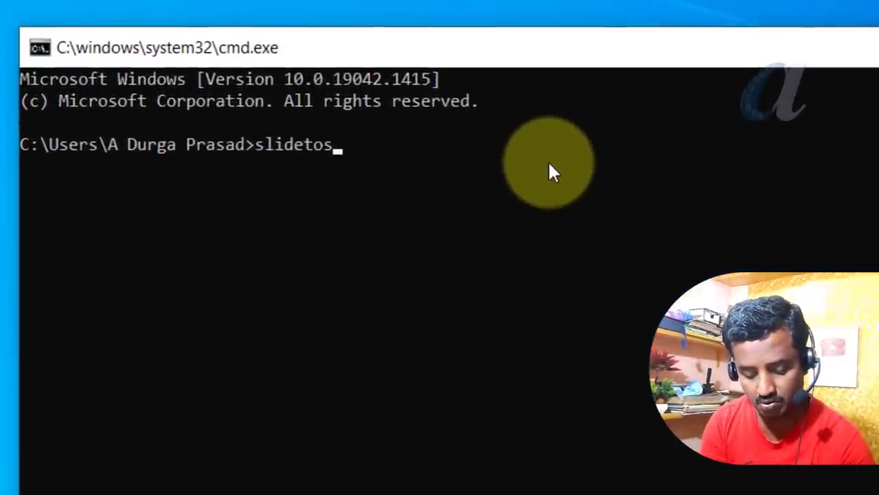
type("hutdown")
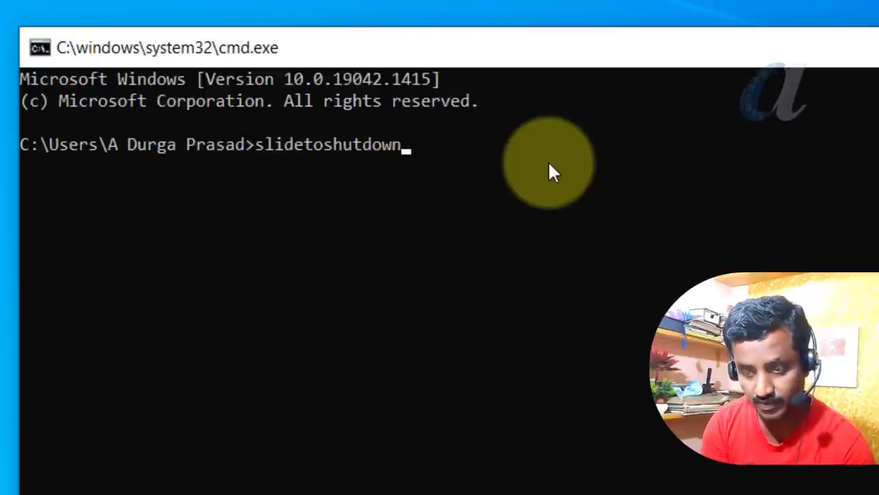
key("Return")
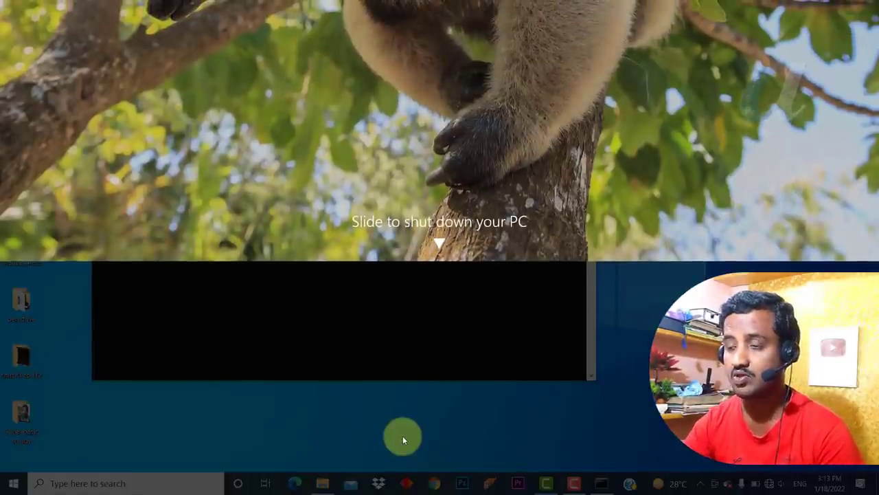
Dismiss the slide-to-shut-down screen and open Control Panel with its items shown as large icons
left_click(419, 345)
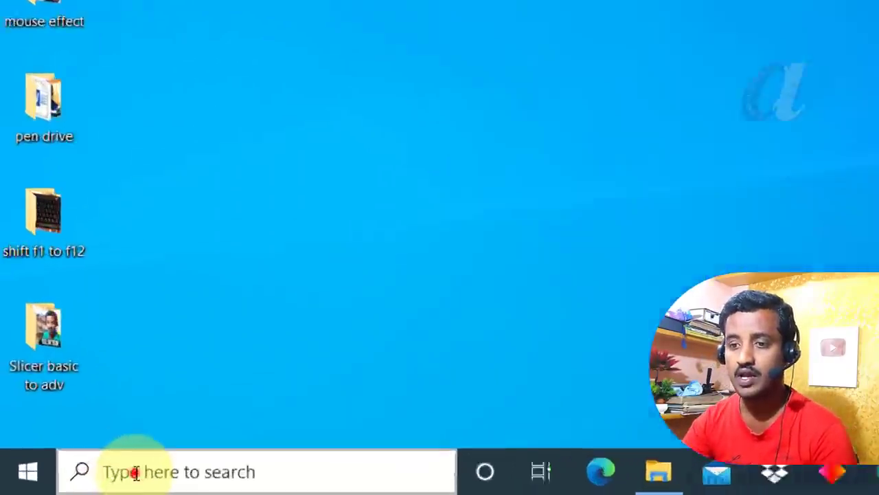
left_click(66, 484)
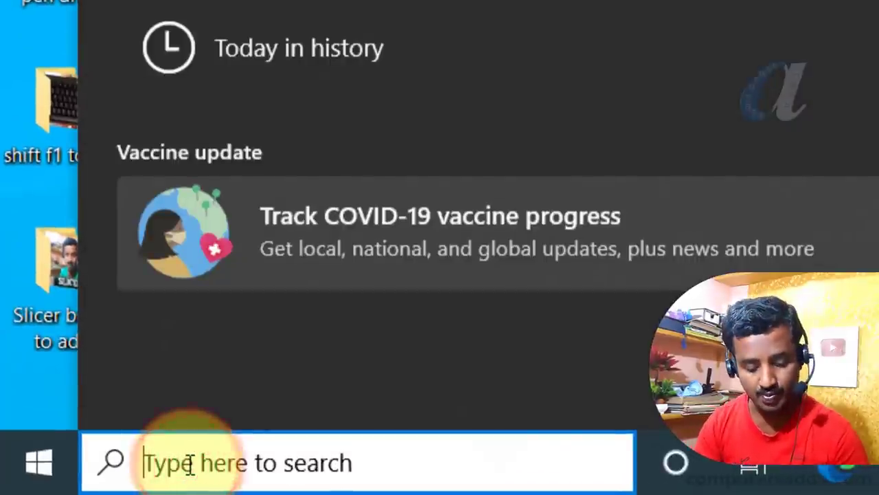
type("contr")
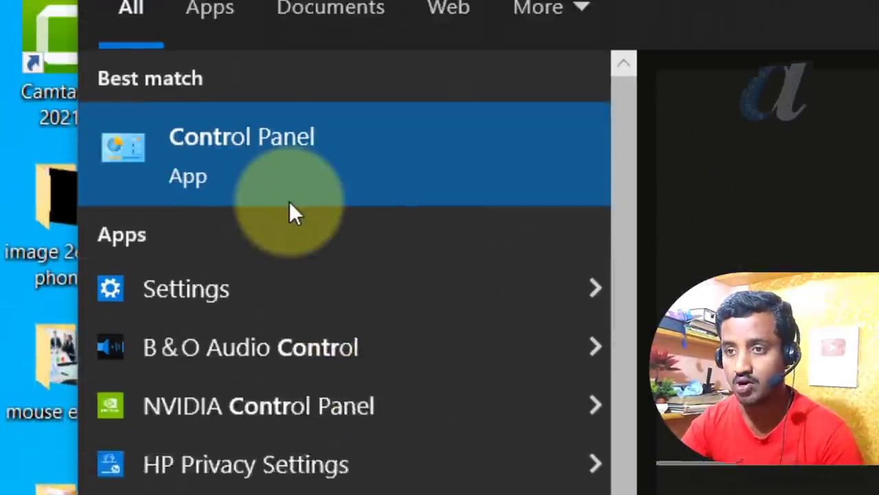
left_click(191, 167)
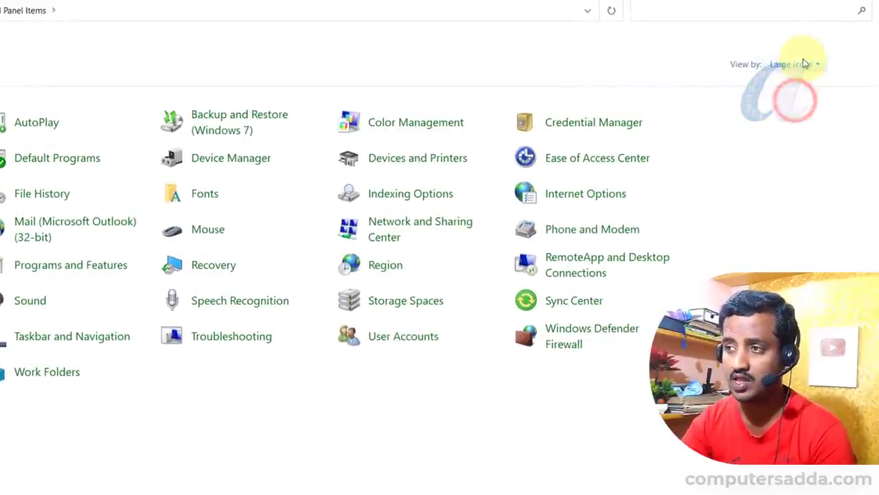
left_click(805, 103)
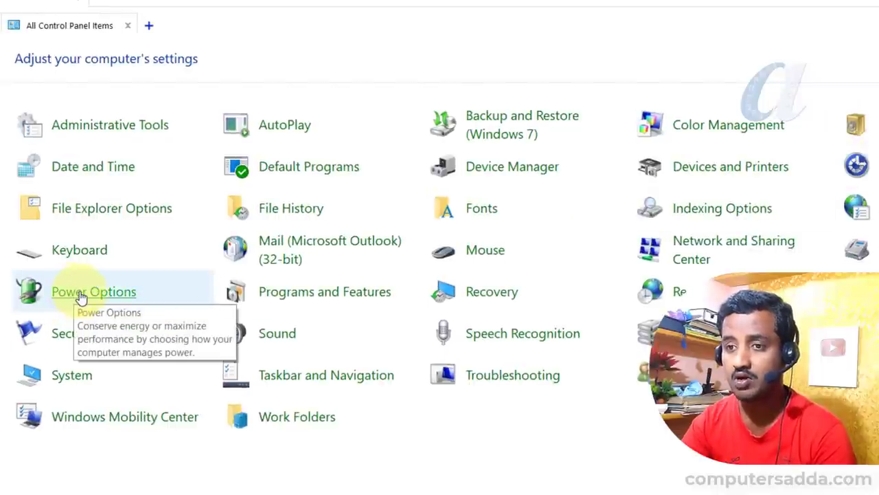
In Power Options, set closing the lid to Shut down both on battery and plugged in, and save the settings
left_click(76, 293)
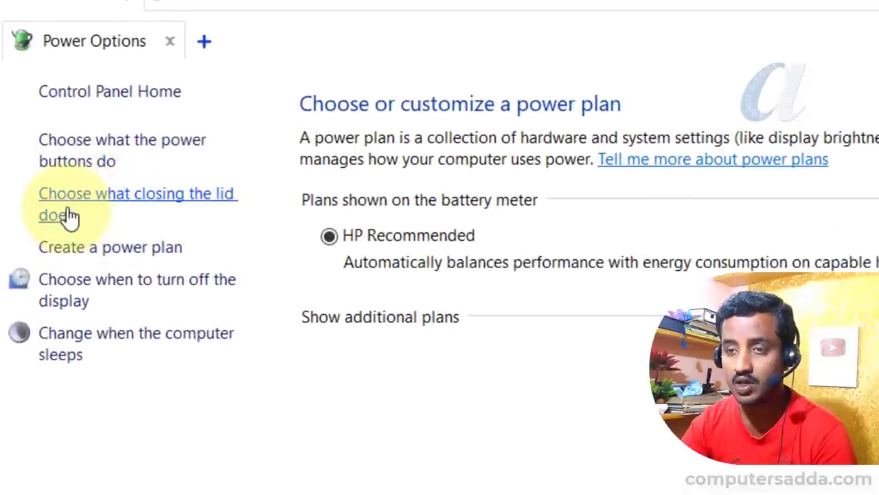
left_click(130, 195)
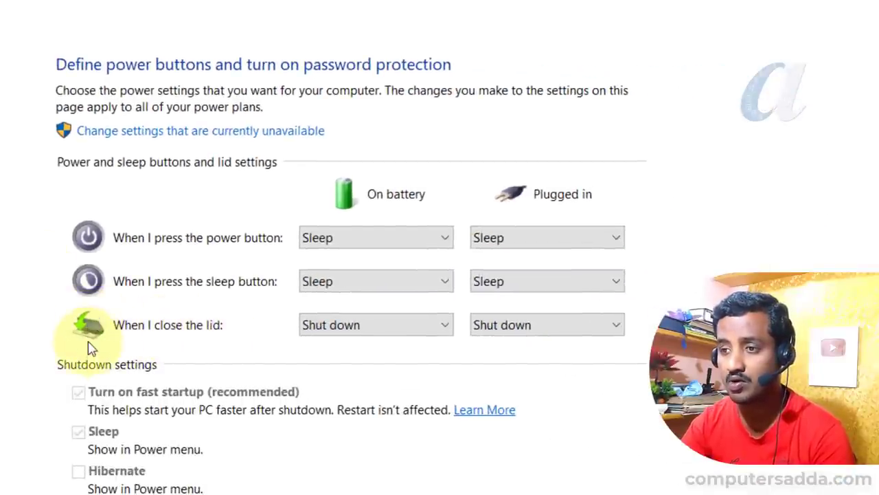
left_click(434, 328)
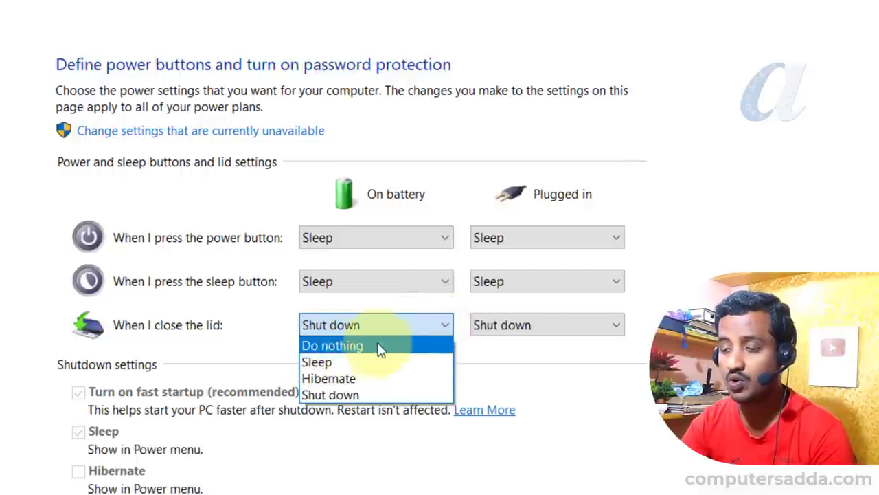
left_click(324, 393)
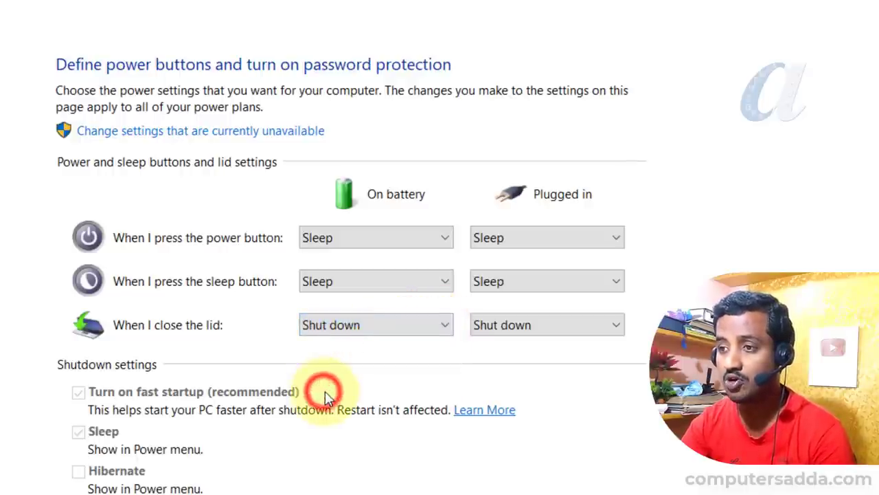
left_click(577, 327)
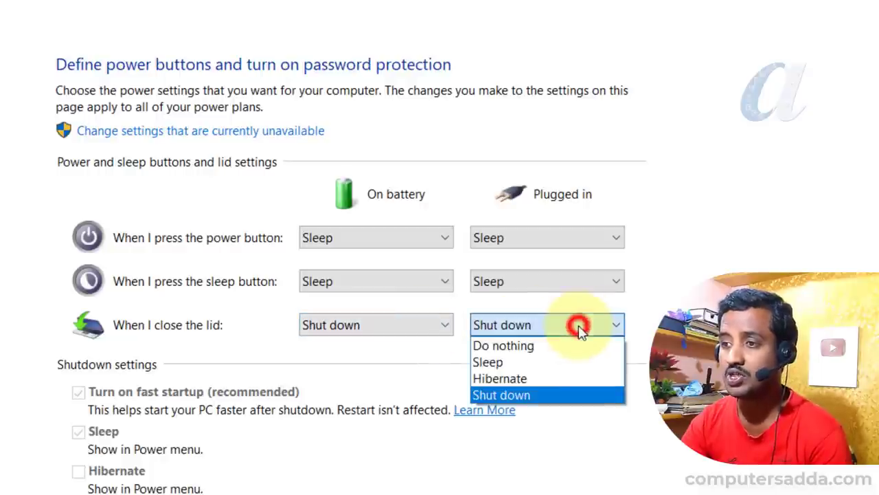
left_click(579, 329)
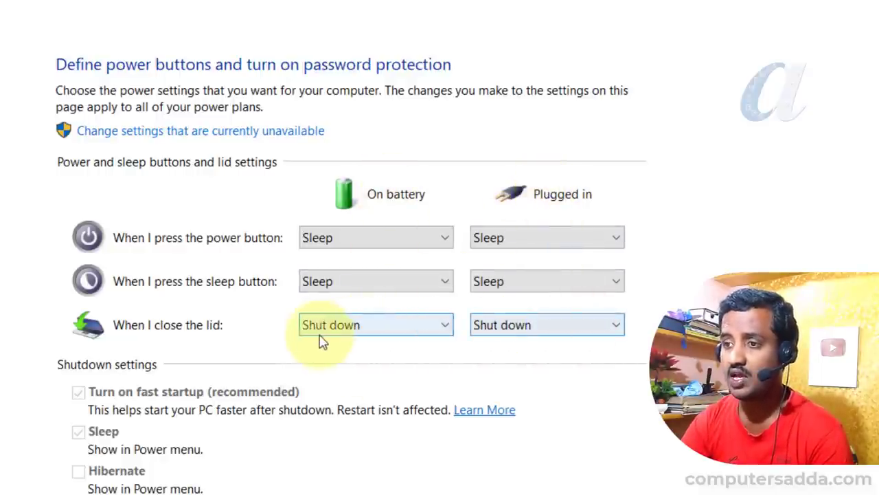
scroll(603, 269, "down", 5)
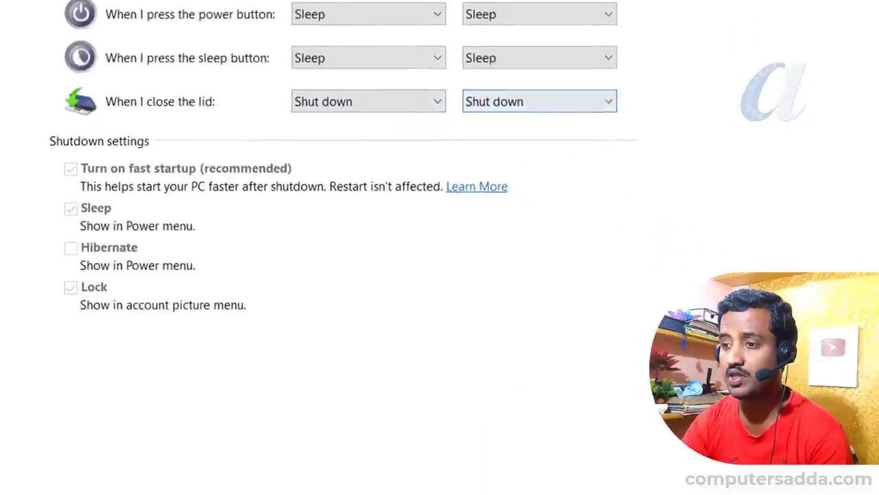
left_click(605, 469)
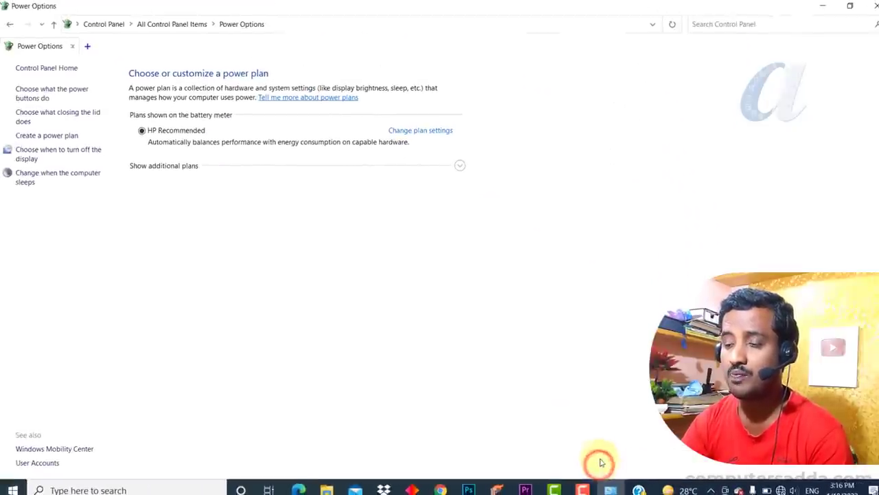